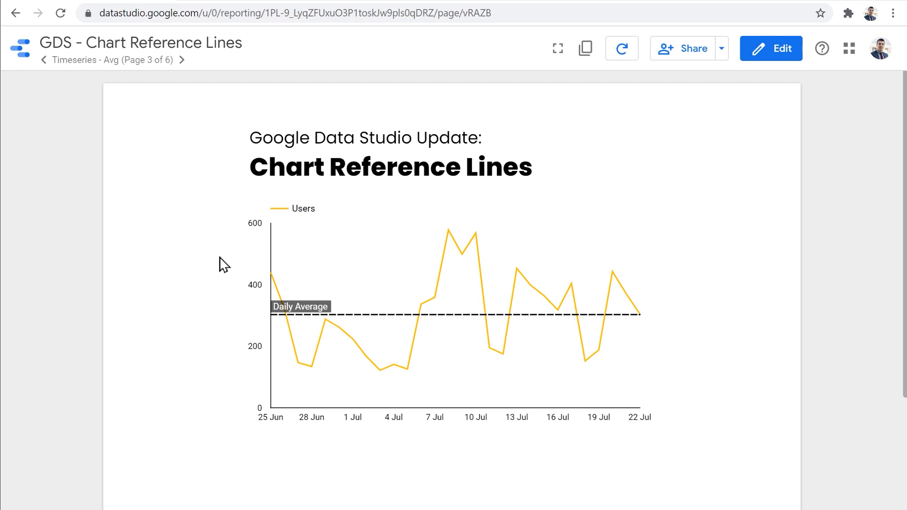
- Examine the Daily Target and Daily At Risk lines on the Timeseries page and the Daily Average line on the Timeseries - Avg page
left_click(44, 60)
mouse_move(311, 244)
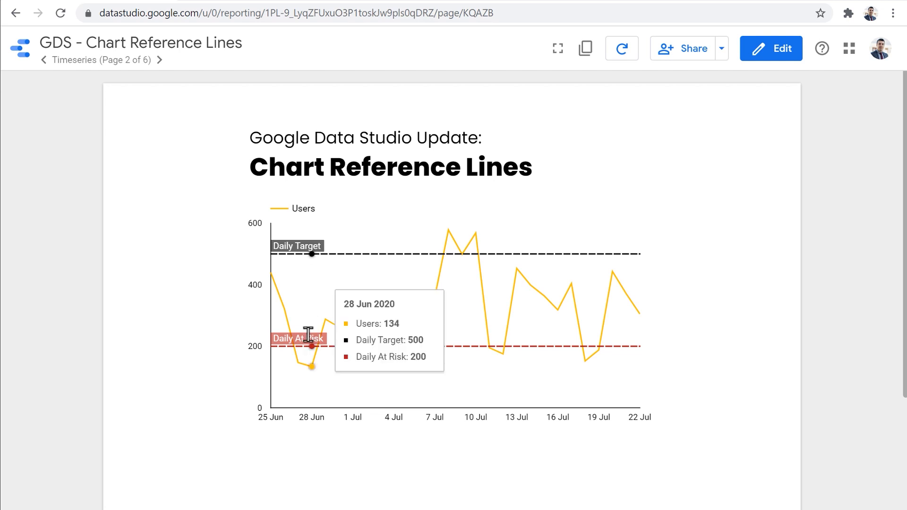
mouse_move(308, 334)
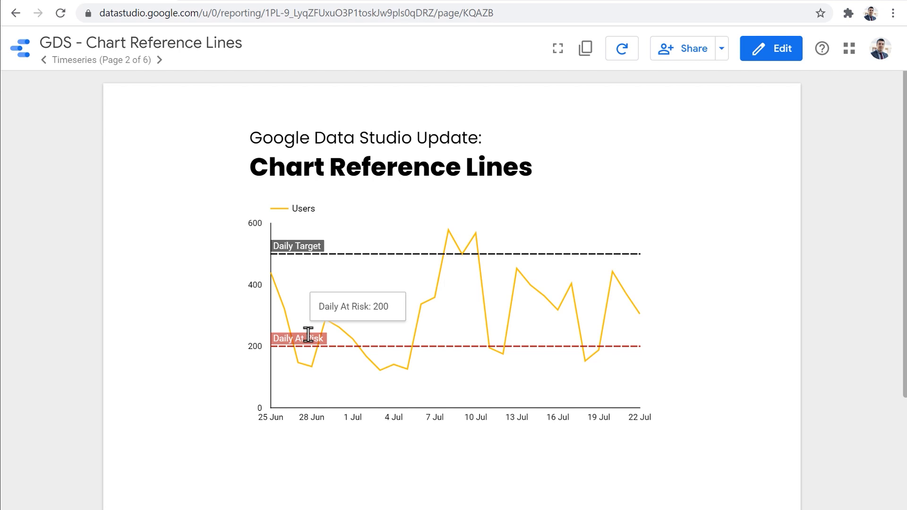
left_click(159, 60)
left_click(159, 60)
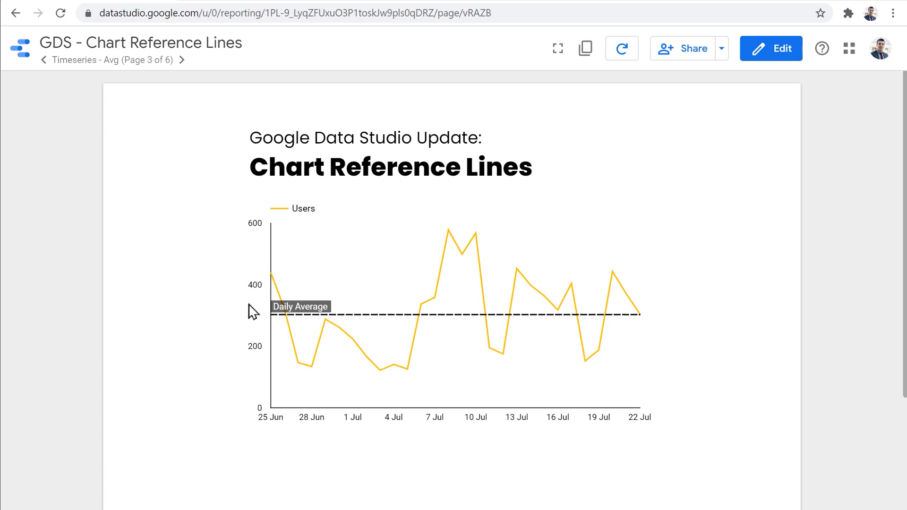
mouse_move(462, 271)
mouse_move(475, 241)
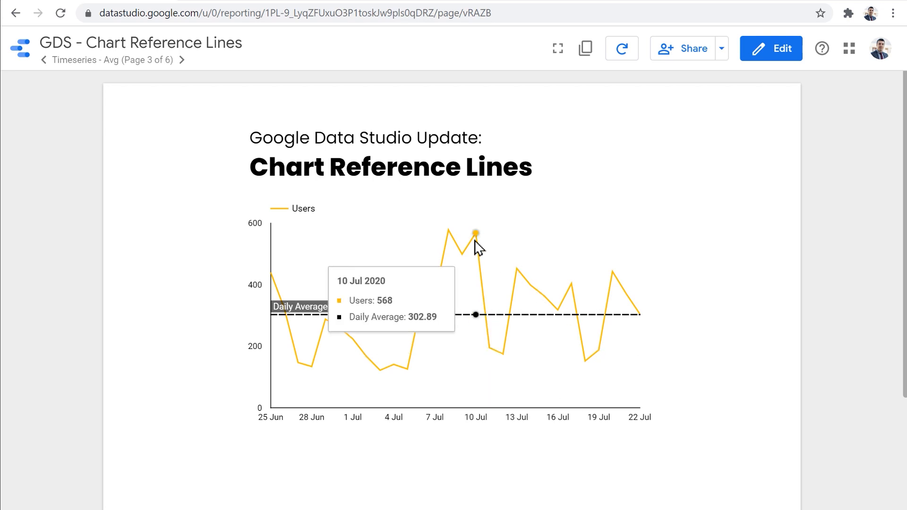
mouse_move(505, 355)
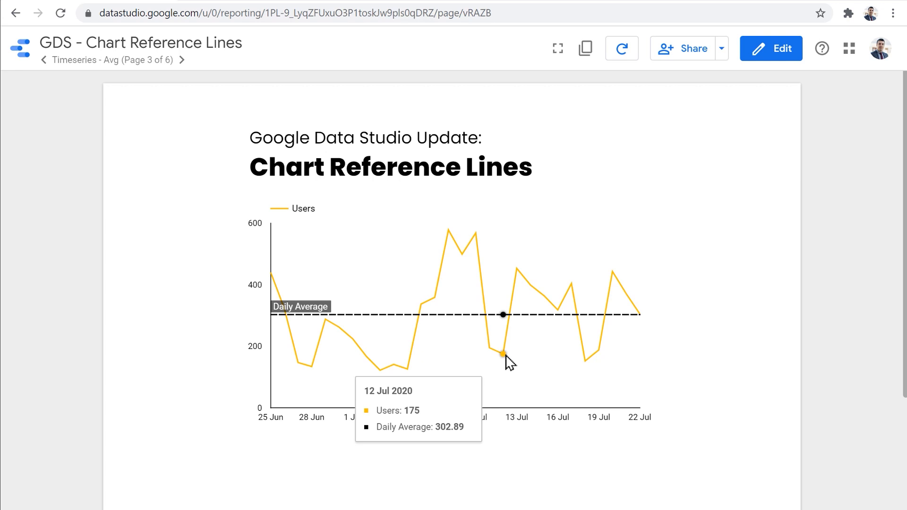
- Go back to the Bar Chart page and switch the report to edit mode
left_click(44, 60)
left_click(43, 61)
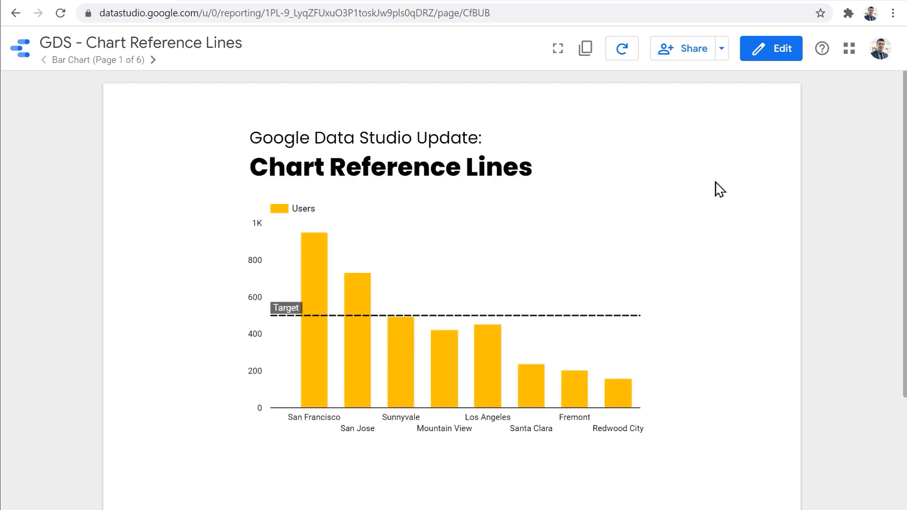
left_click(774, 51)
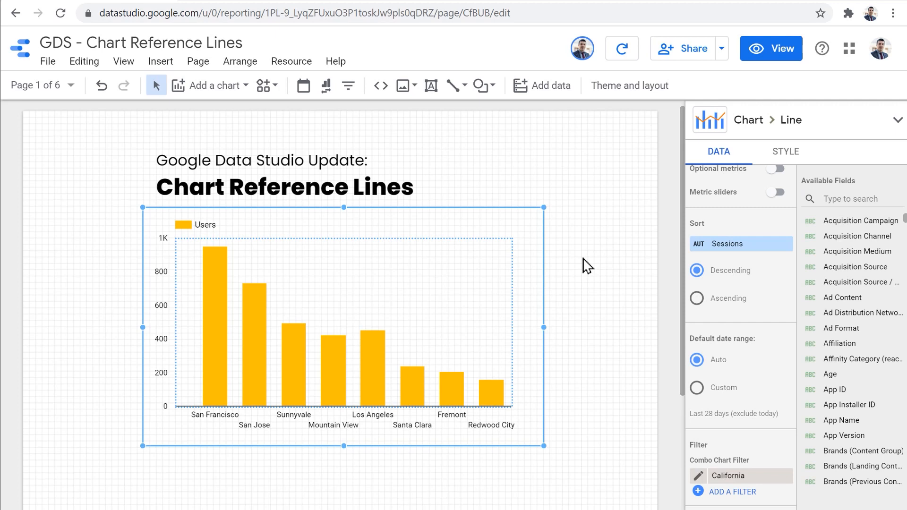
- Add a reference line to the bar chart with the type Constant value and a value of 500
left_click(782, 161)
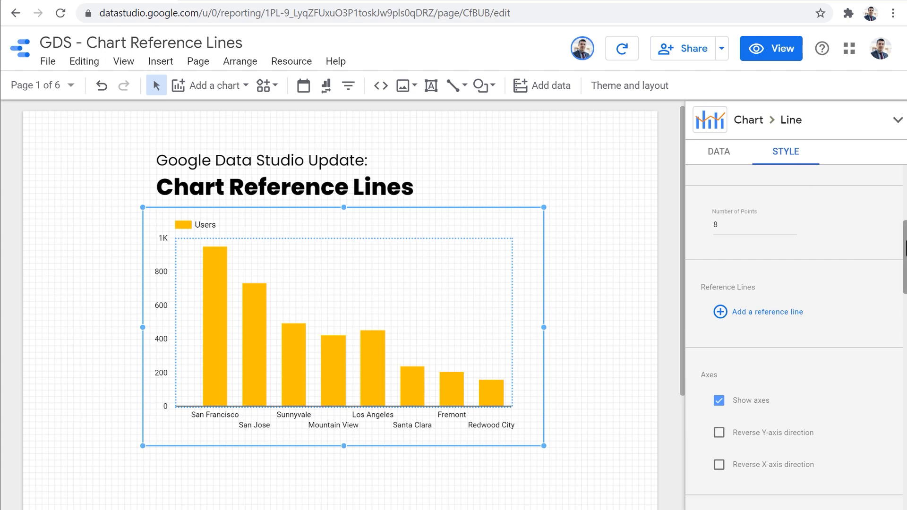
scroll(905, 248, "down", 1)
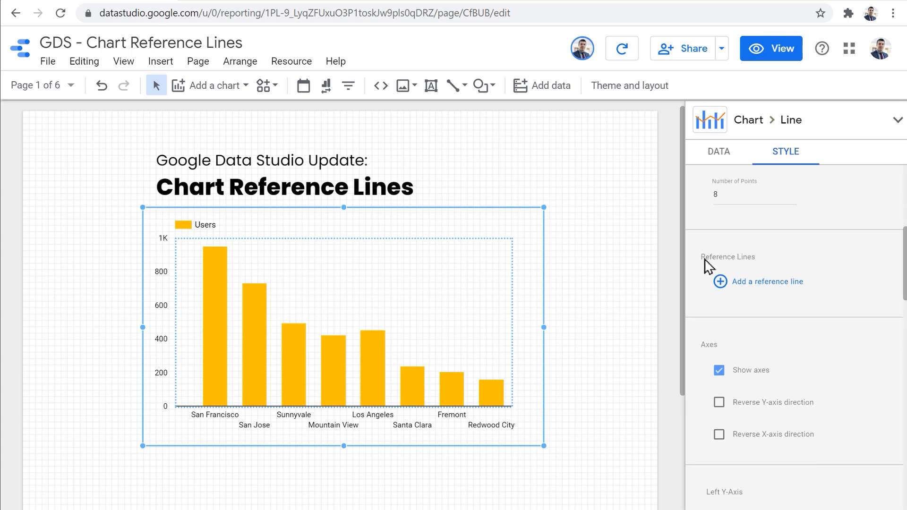
left_click(757, 284)
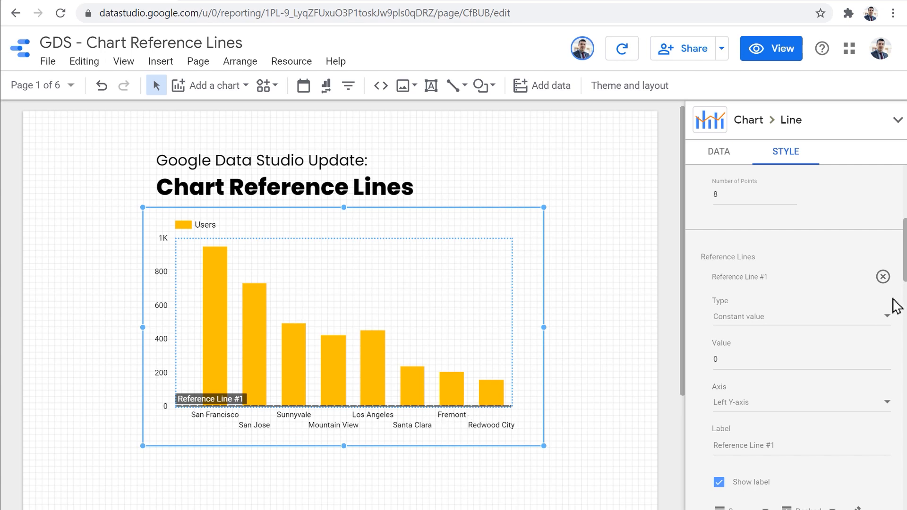
left_click(806, 325)
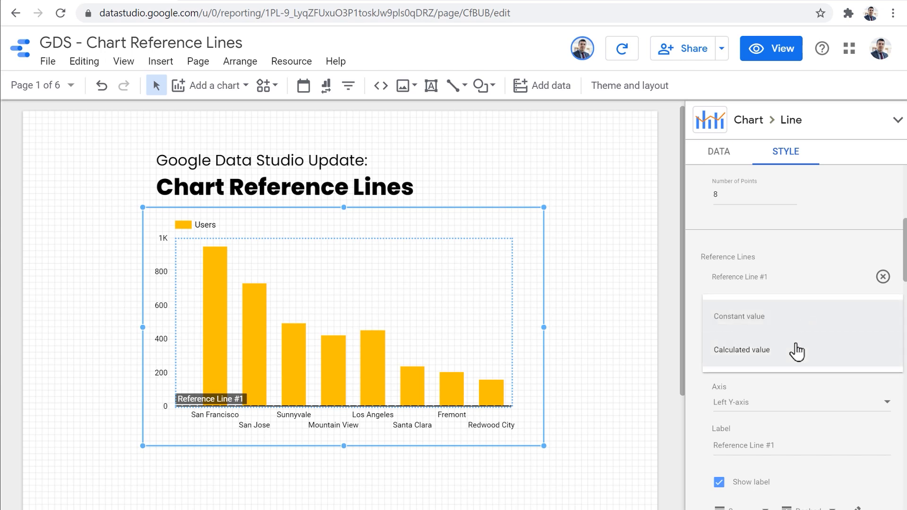
left_click(799, 321)
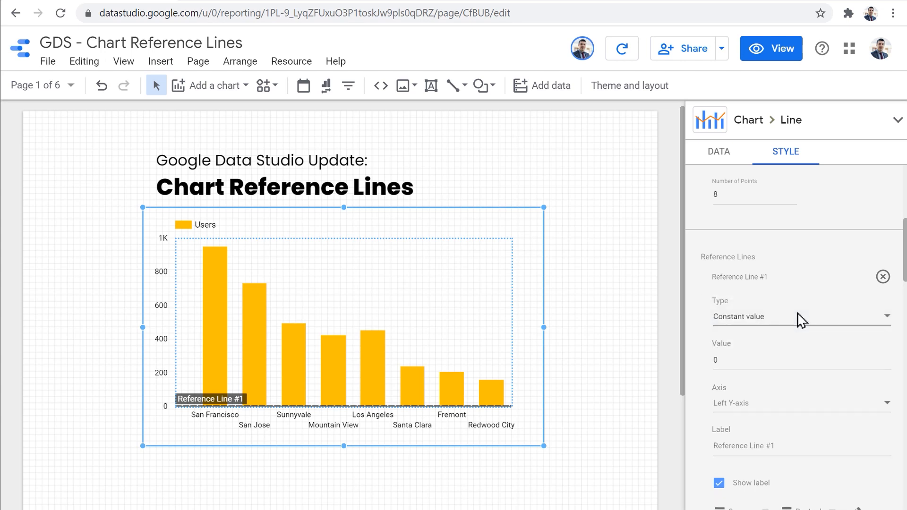
double_click(731, 362)
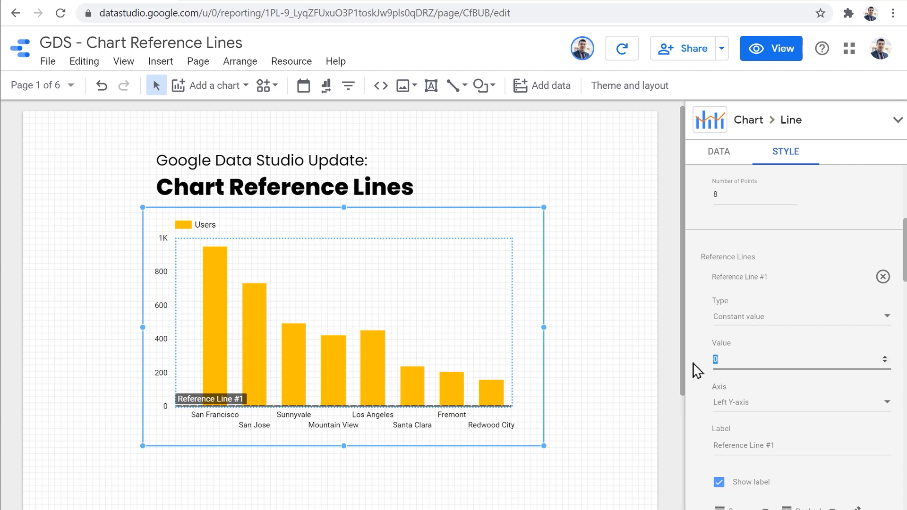
type("500")
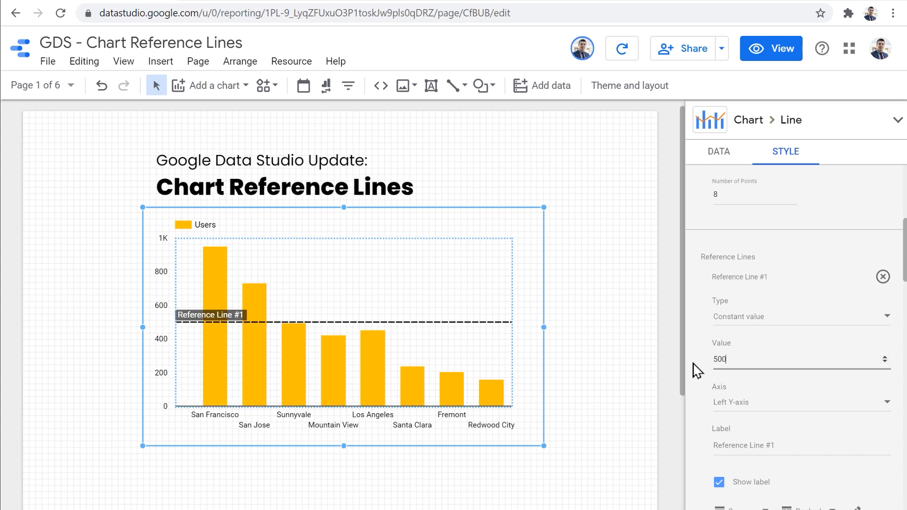
- Label the 500 reference line Target, then turn its label display off and on again
scroll(698, 371, "down", 2)
left_click(728, 354)
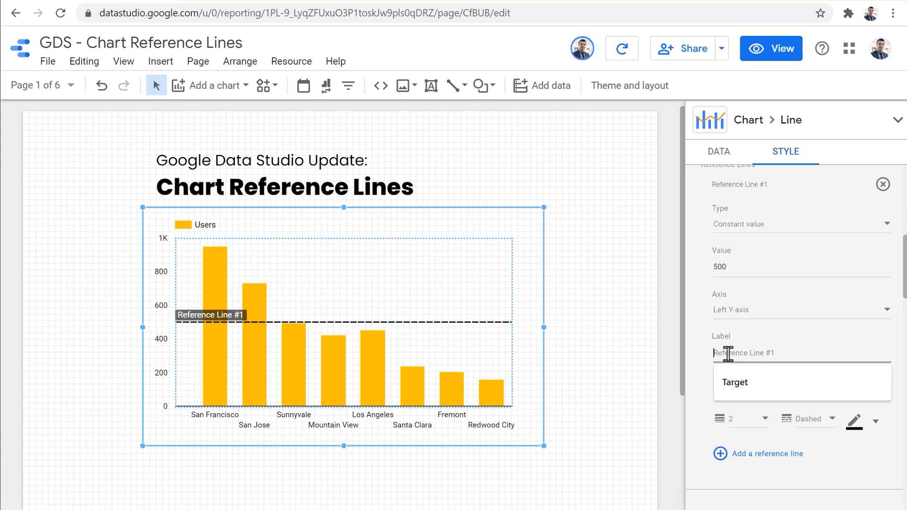
left_click(749, 383)
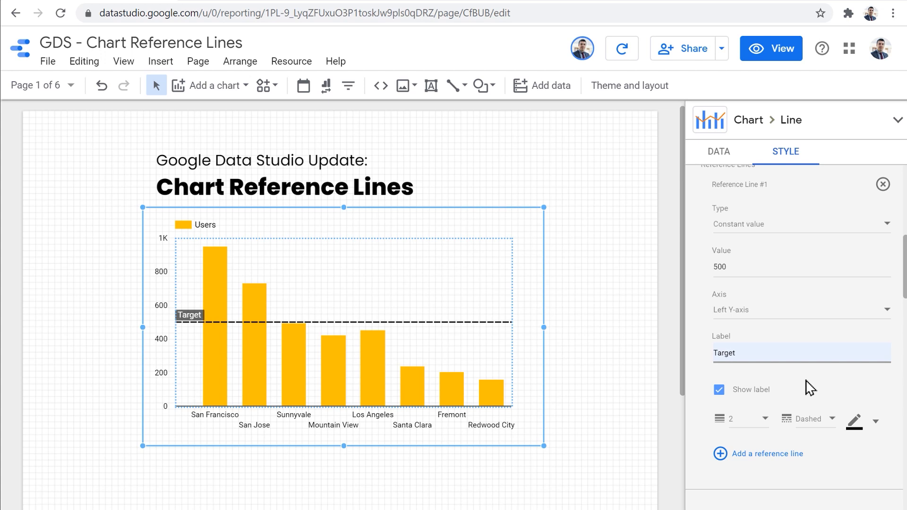
left_click(719, 390)
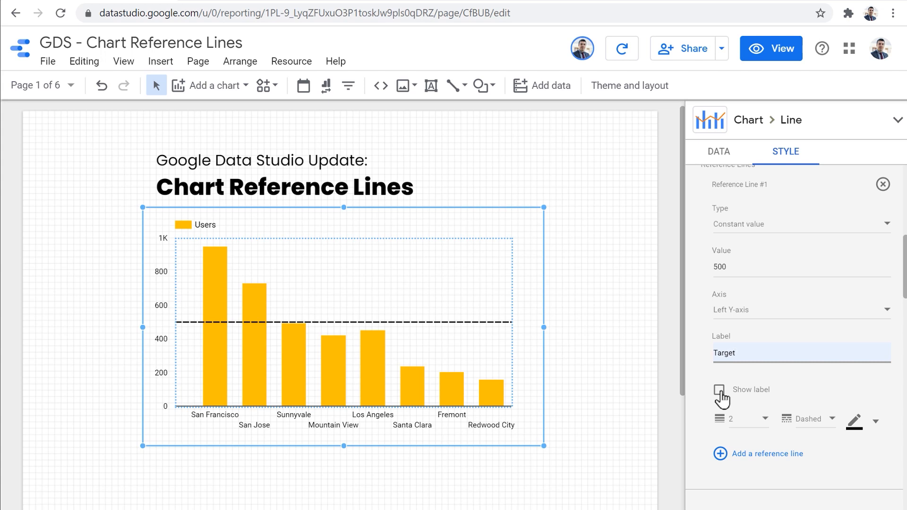
left_click(719, 391)
- Set the Target line's weight to 1 and try the Solid style before setting it back to Dashed
left_click(749, 418)
left_click(749, 346)
left_click(826, 425)
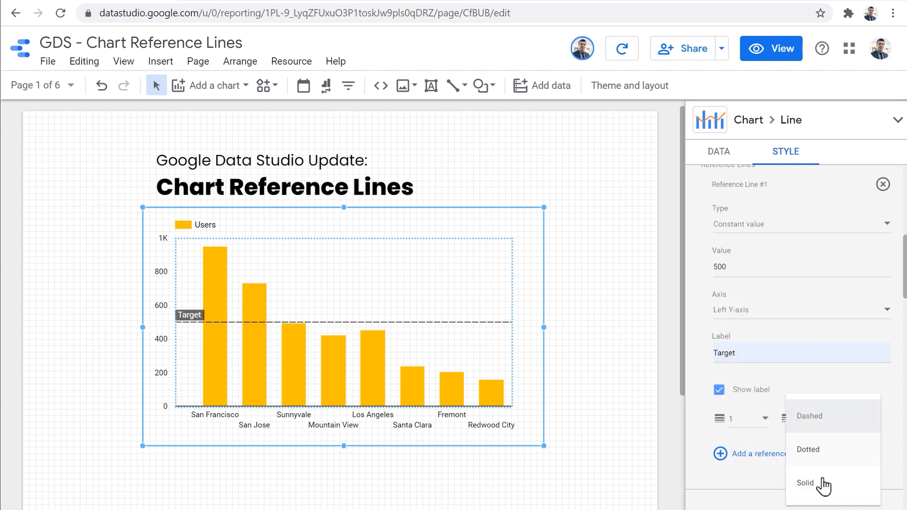
left_click(823, 484)
left_click(825, 429)
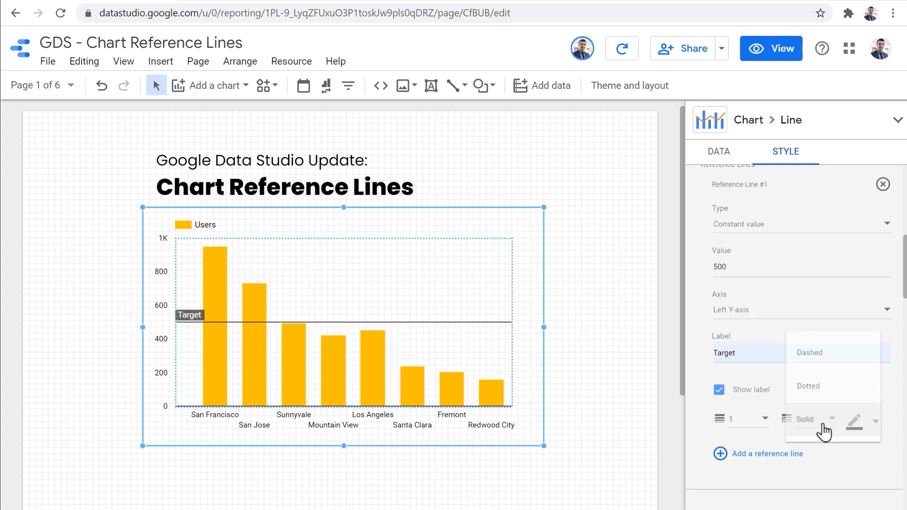
left_click(826, 359)
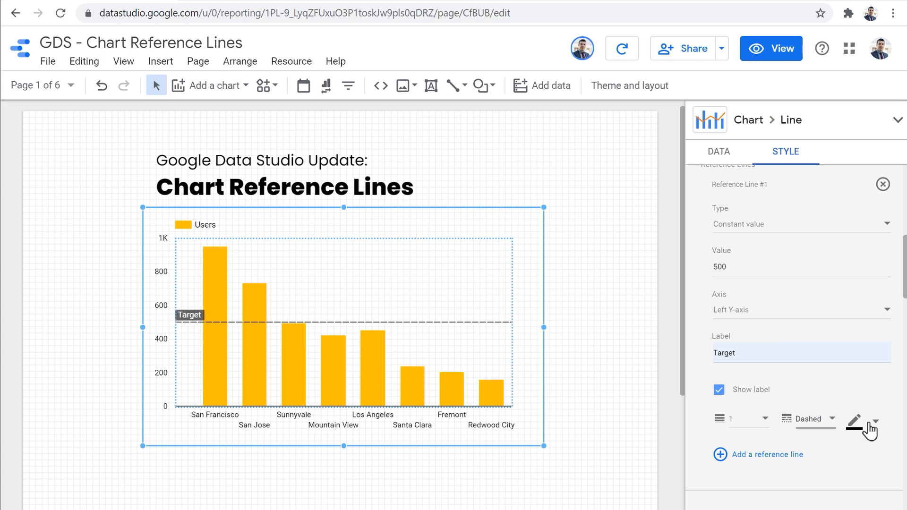
- Try orange as the Target line's color, then change it to blue
left_click(869, 431)
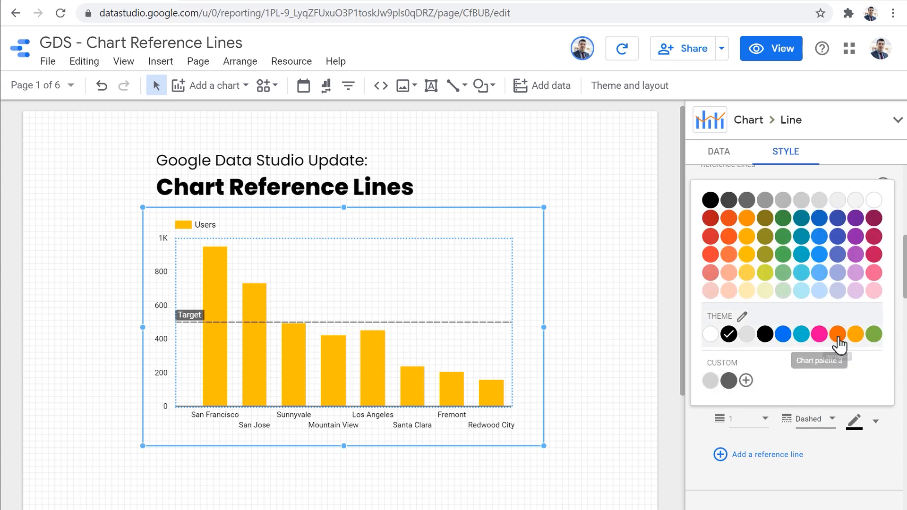
left_click(837, 334)
left_click(858, 424)
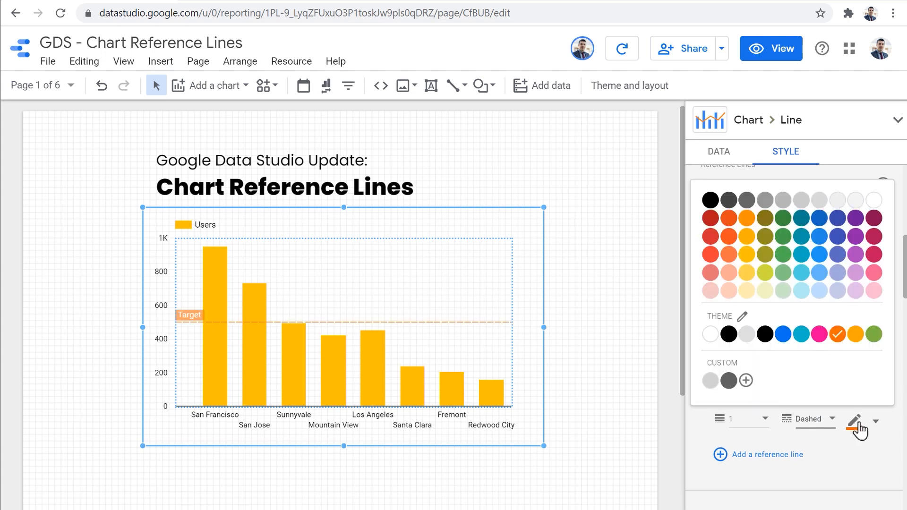
left_click(821, 236)
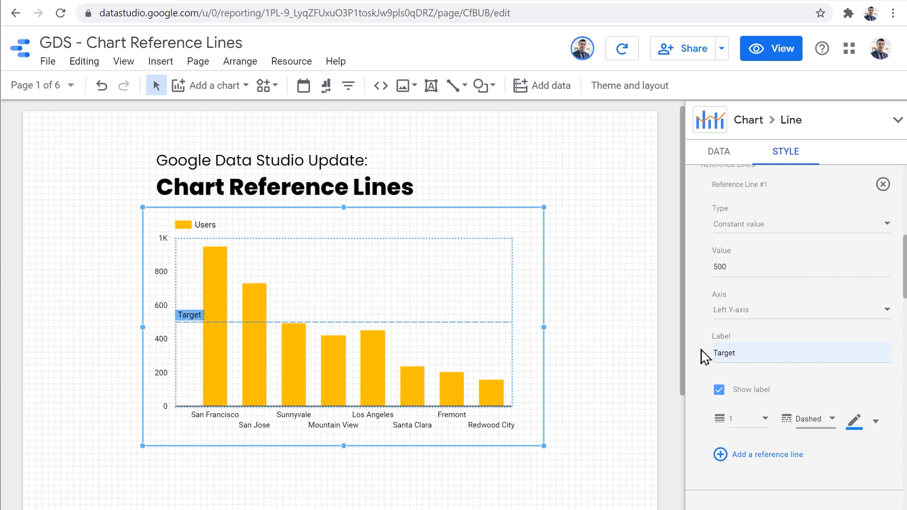
- Add a second reference line to the bar chart with a constant value of 100
left_click(756, 454)
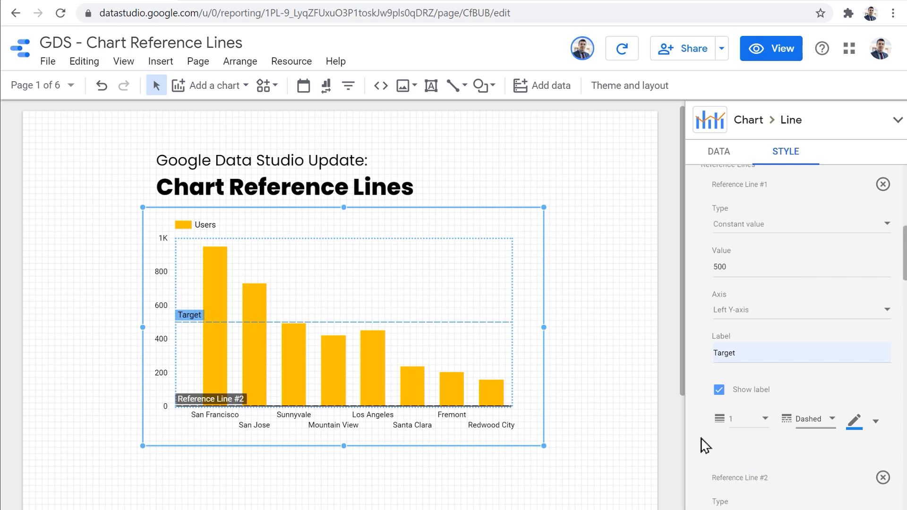
scroll(705, 444, "down", 3)
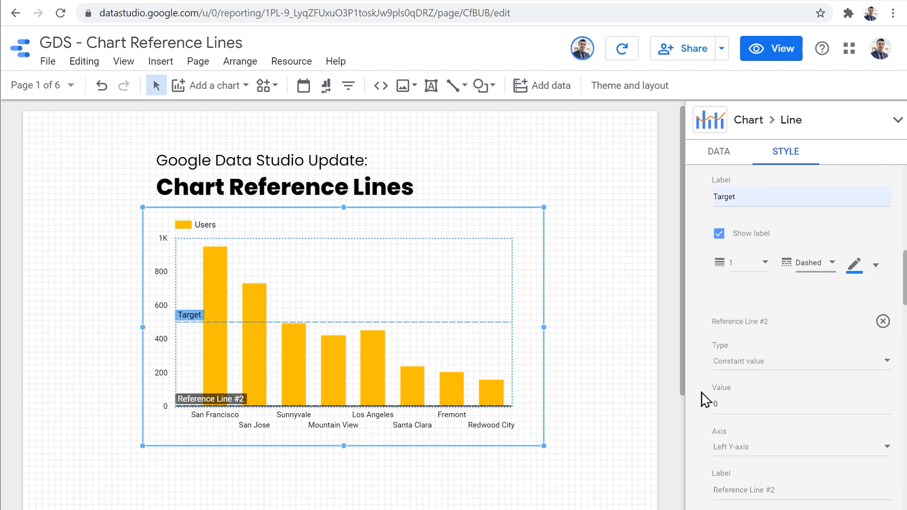
scroll(706, 401, "down", 2)
double_click(723, 336)
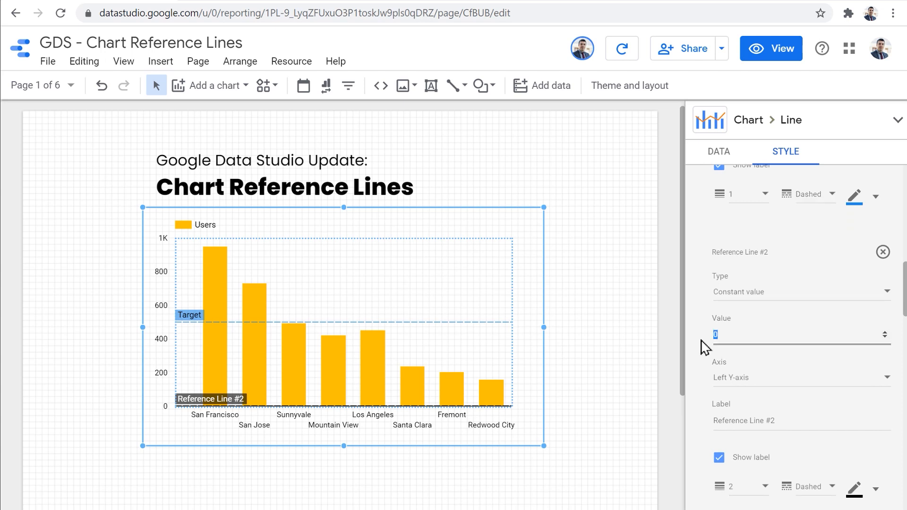
type("100")
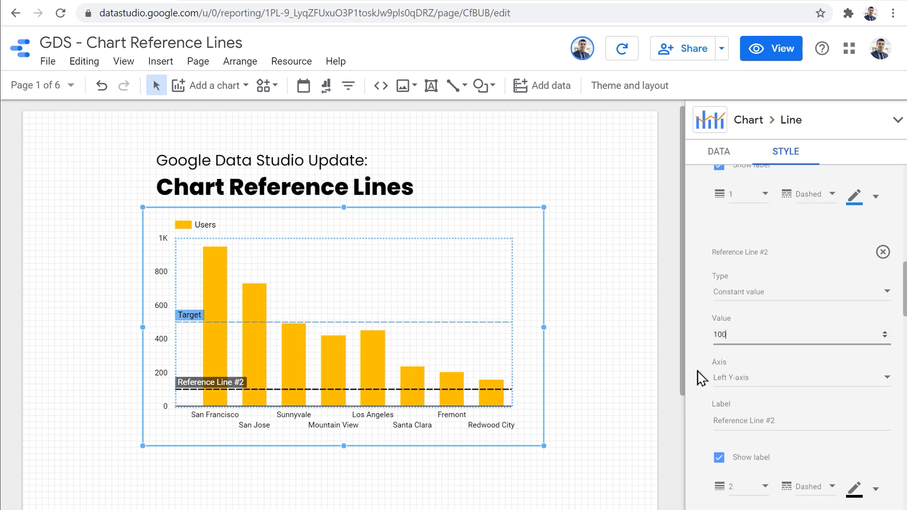
- Label the second reference line At Risk and color it red
left_click(730, 418)
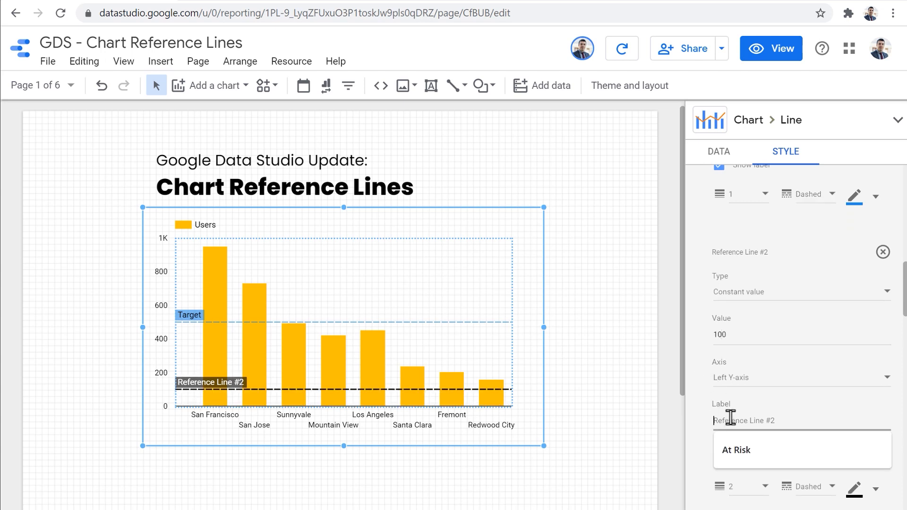
left_click(737, 449)
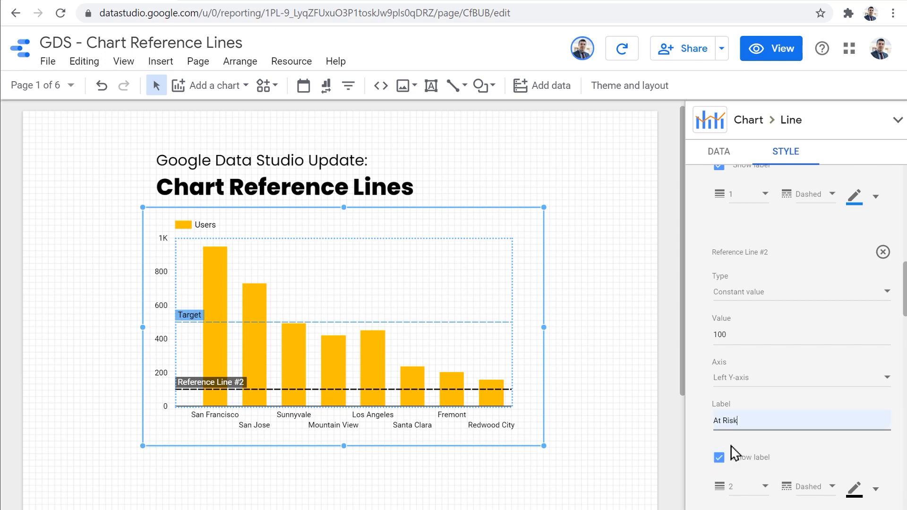
left_click(855, 490)
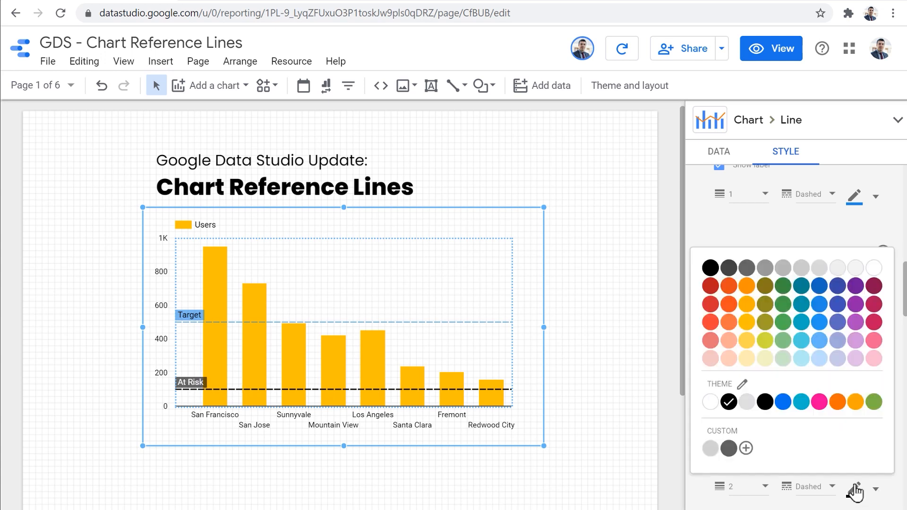
left_click(711, 322)
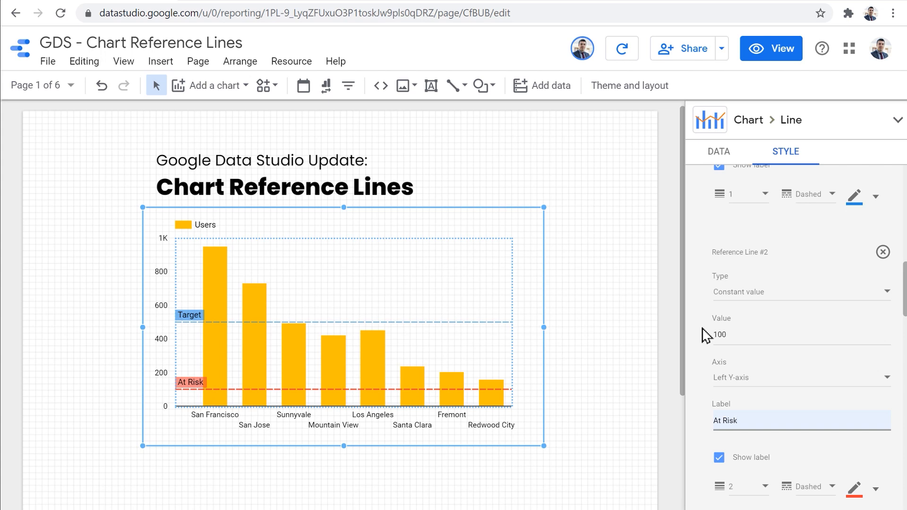
- Add a reference line to the time series chart on the Timeseries - Avg page
left_click(70, 85)
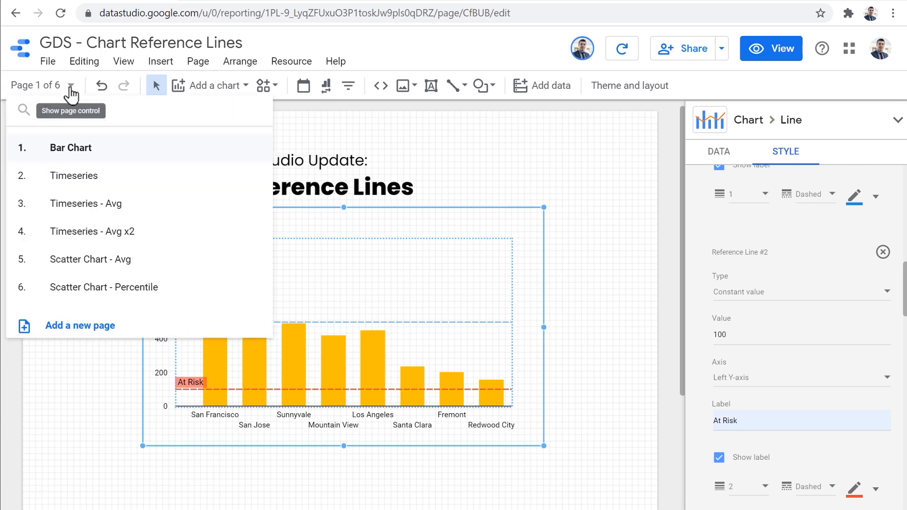
left_click(131, 208)
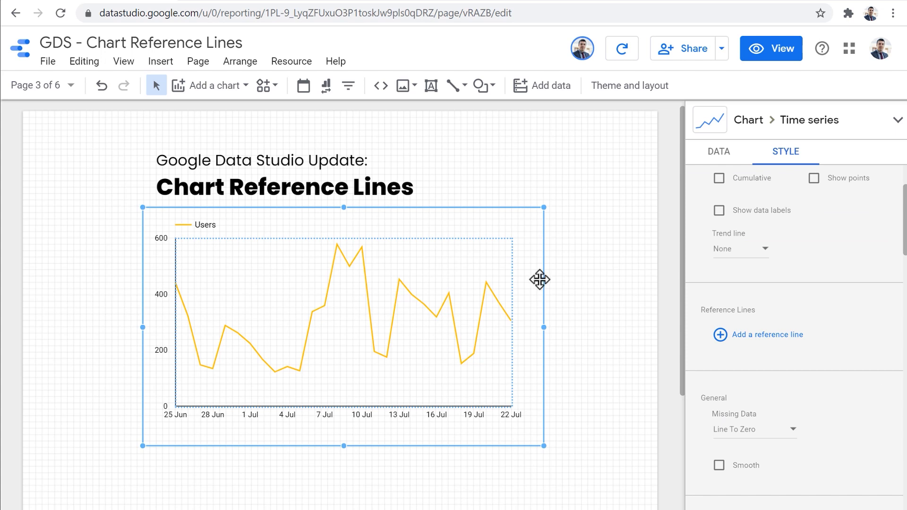
left_click(746, 335)
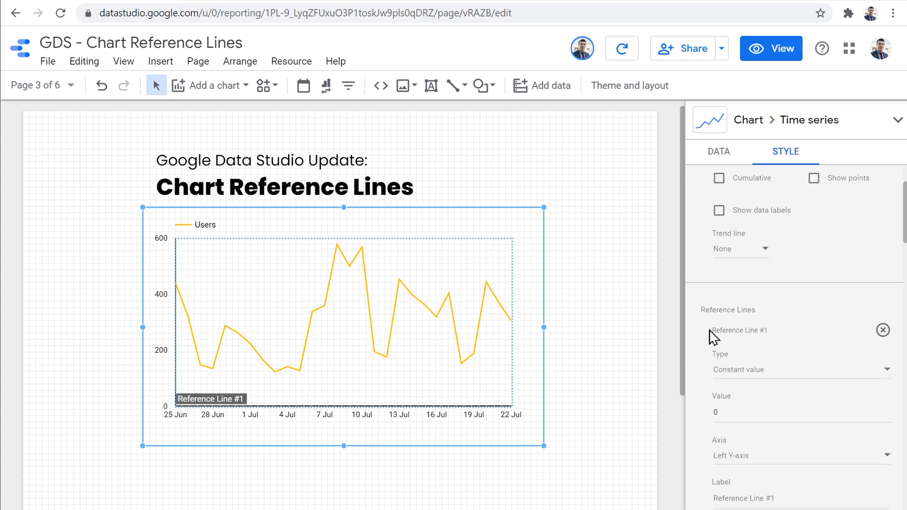
scroll(699, 329, "down", 1)
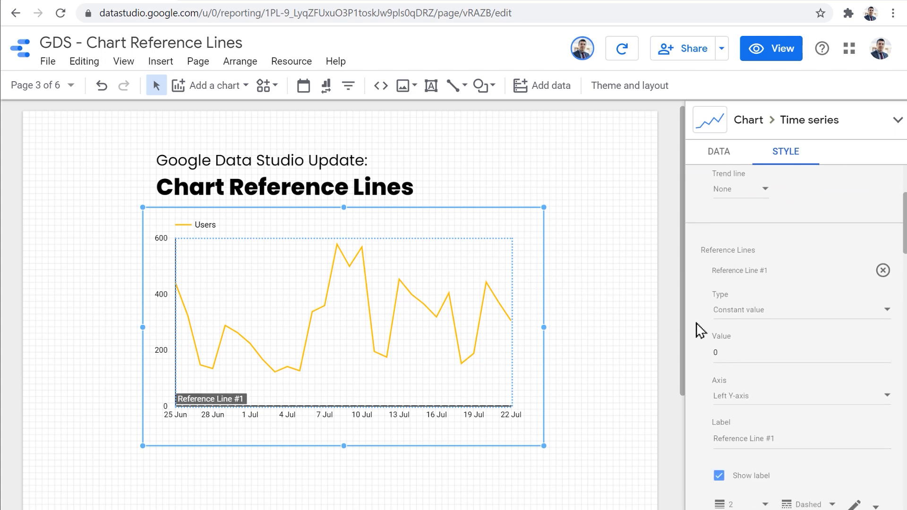
- Set the reference line's type to Calculated value and review the calculation options for Users, keeping Average
left_click(765, 317)
left_click(777, 348)
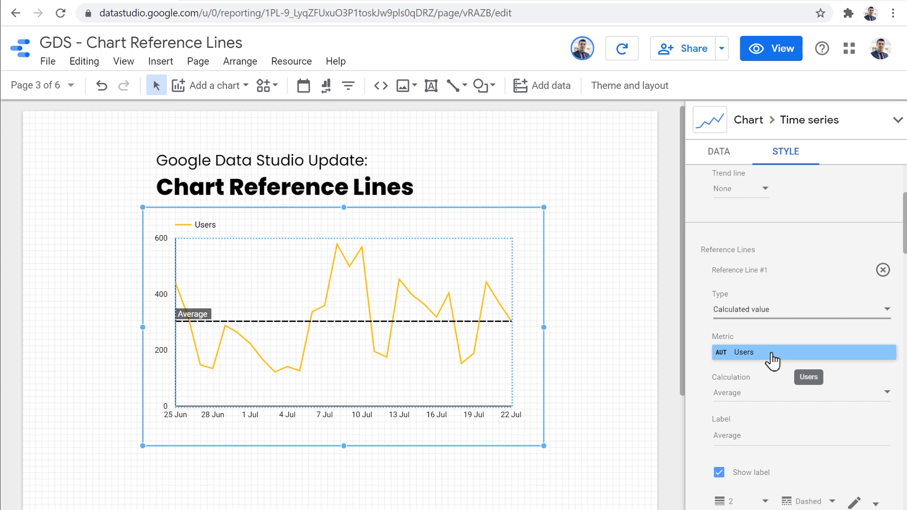
left_click(794, 391)
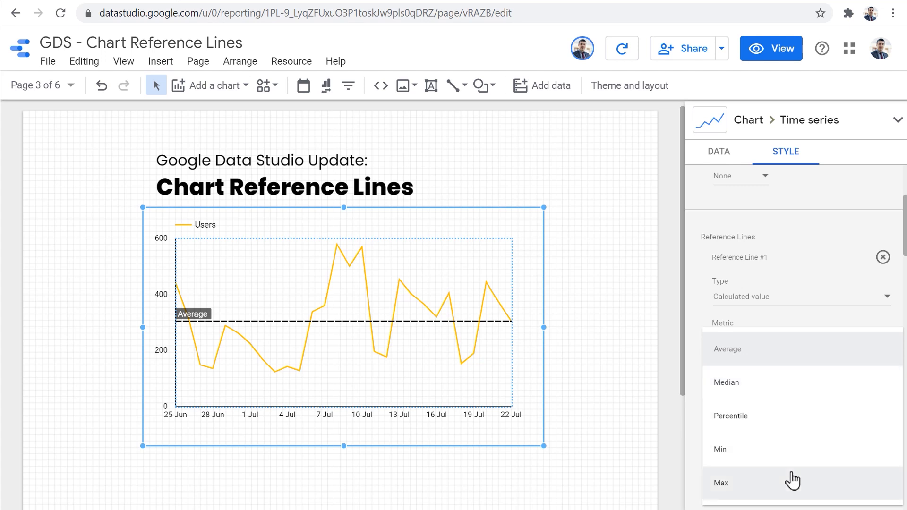
left_click(697, 371)
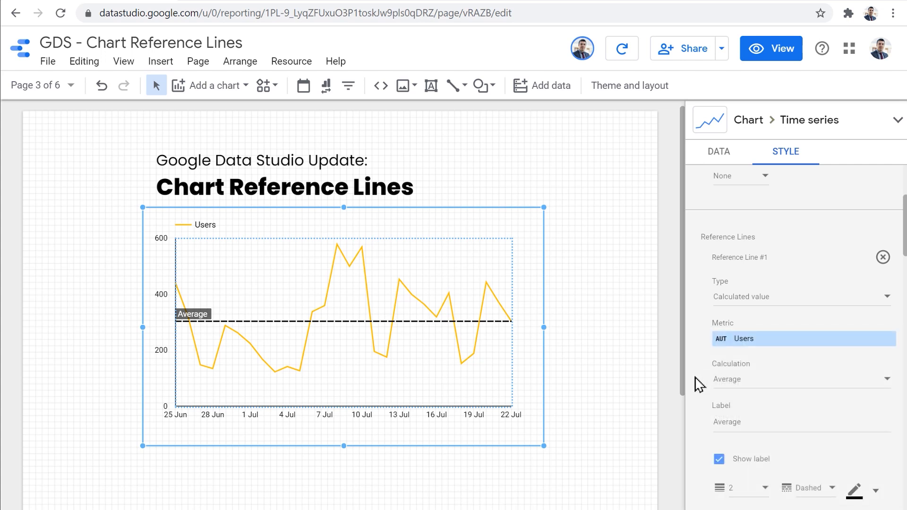
- Label the average reference line Avg. Daily Users
scroll(699, 386, "down", 2)
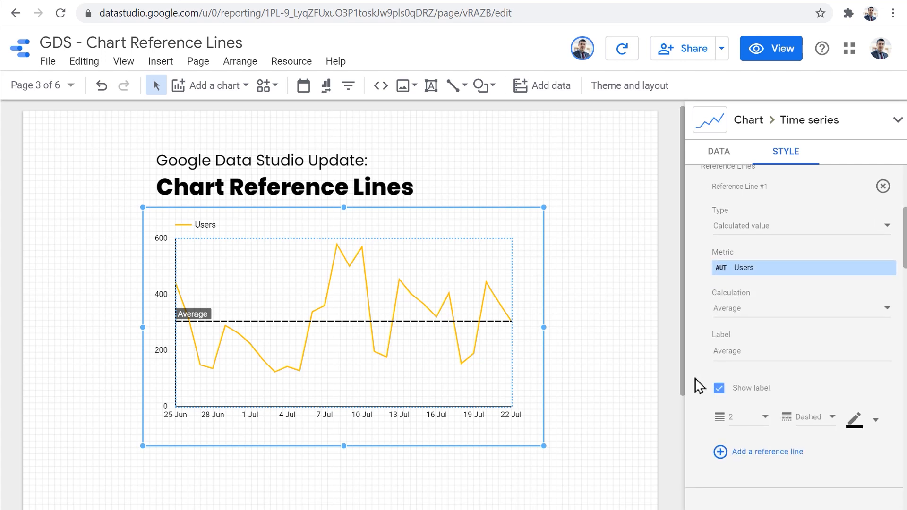
left_click(747, 353)
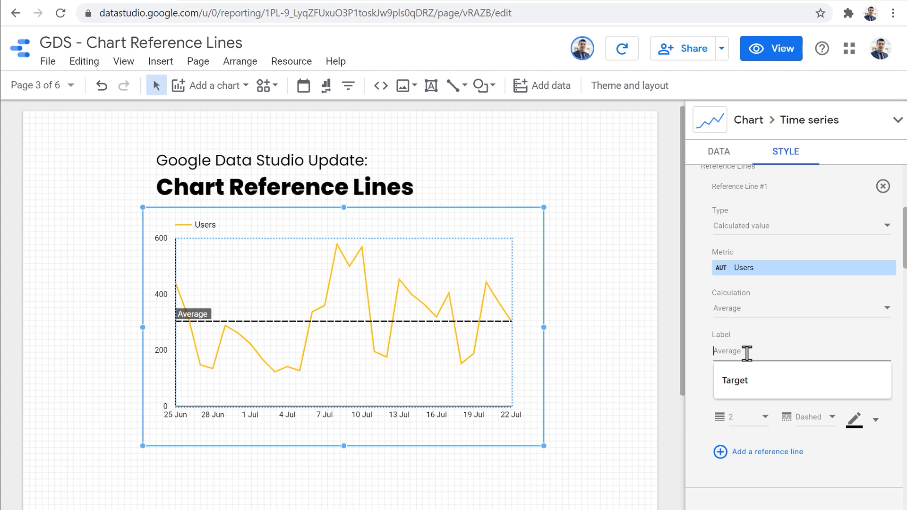
type("A")
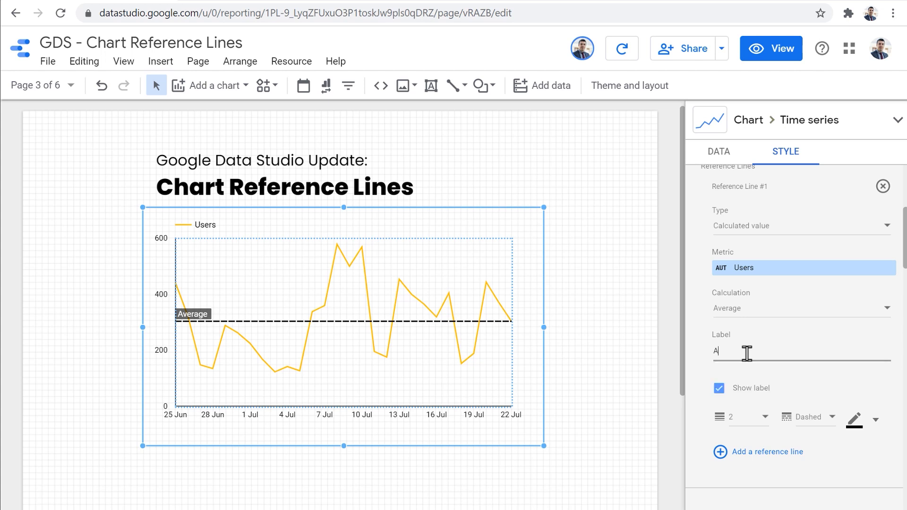
type("vg. Users")
left_click(731, 352)
type("Daily")
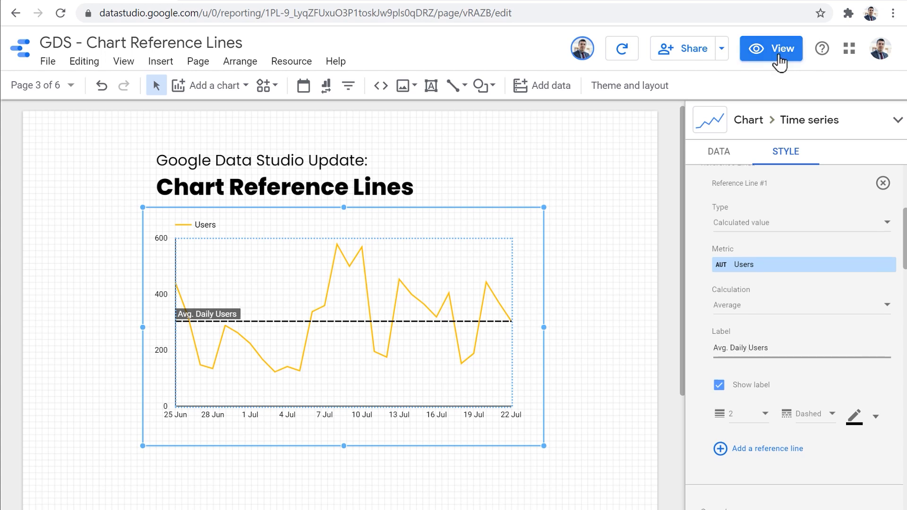
- Preview the report in view mode and go to the Timeseries - Avg x2 page
left_click(773, 48)
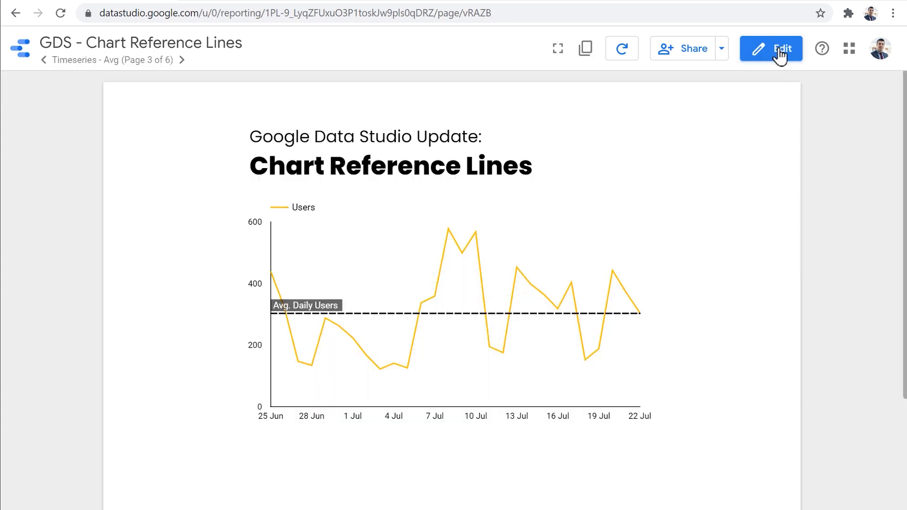
left_click(181, 62)
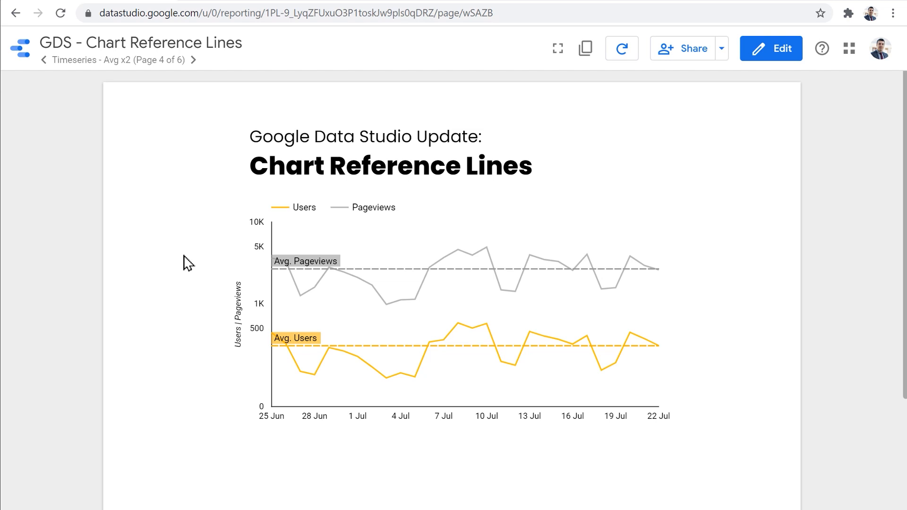